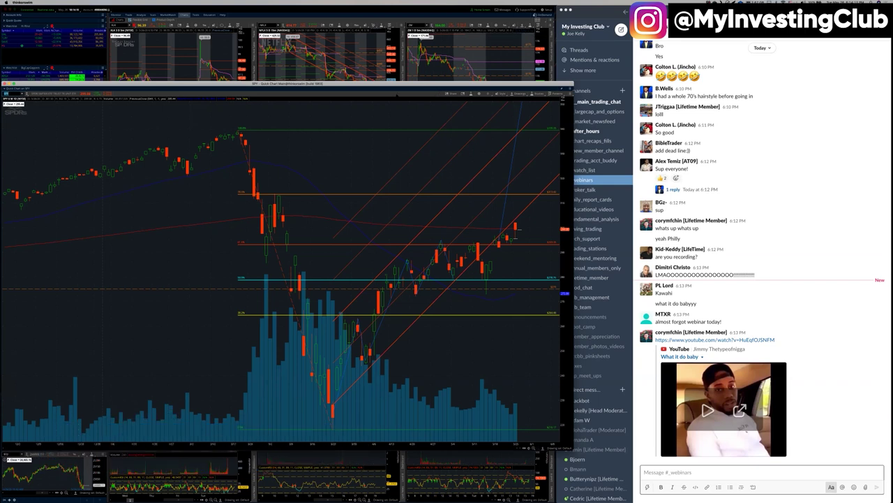
- Switch the SPY chart to the five-year daily timeframe and inspect the second applied study's settings without changing them
left_click(488, 94)
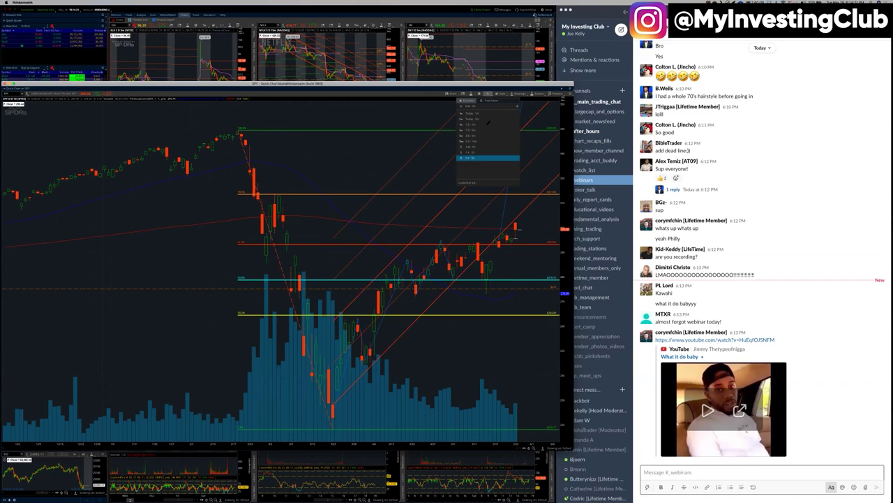
left_click(488, 158)
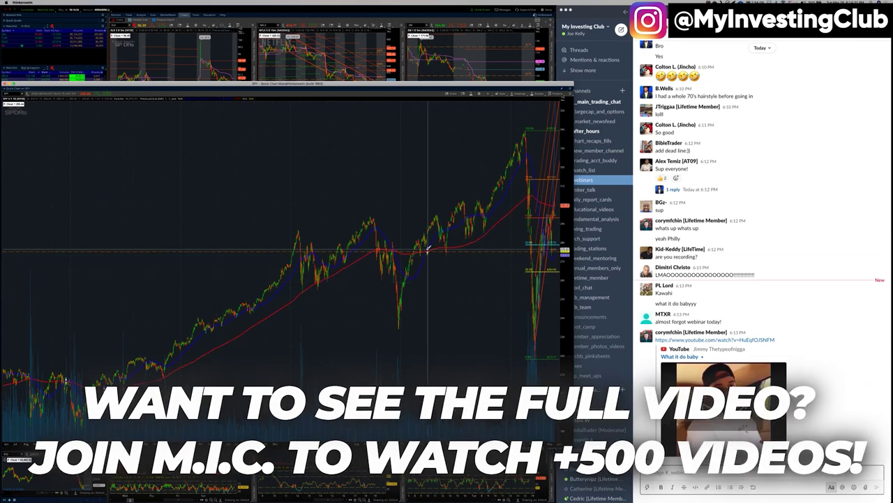
left_click(471, 94)
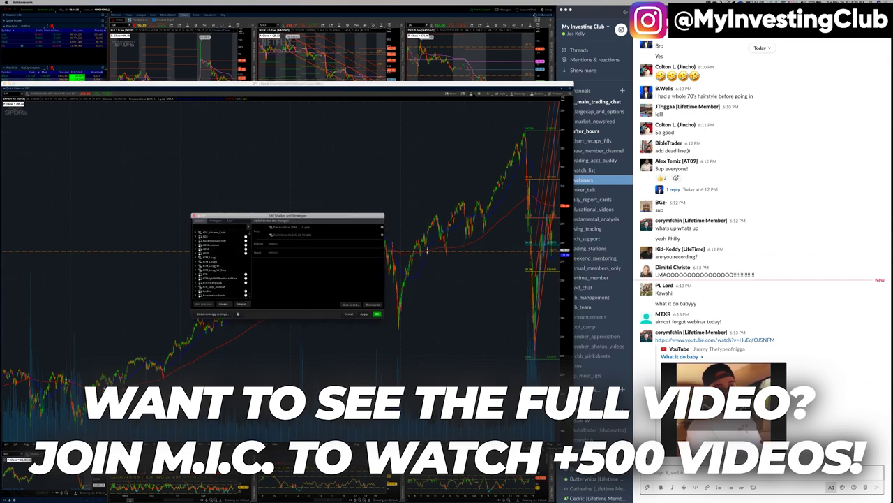
left_click(382, 235)
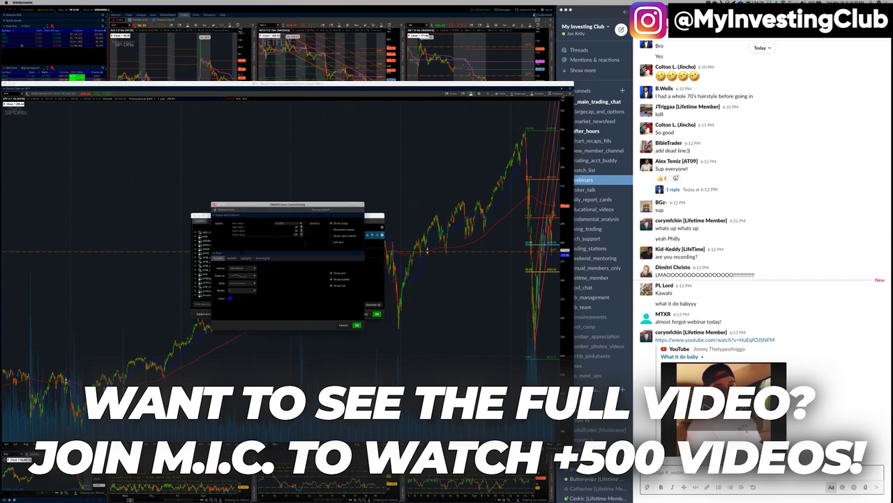
left_click(342, 324)
left_click(347, 314)
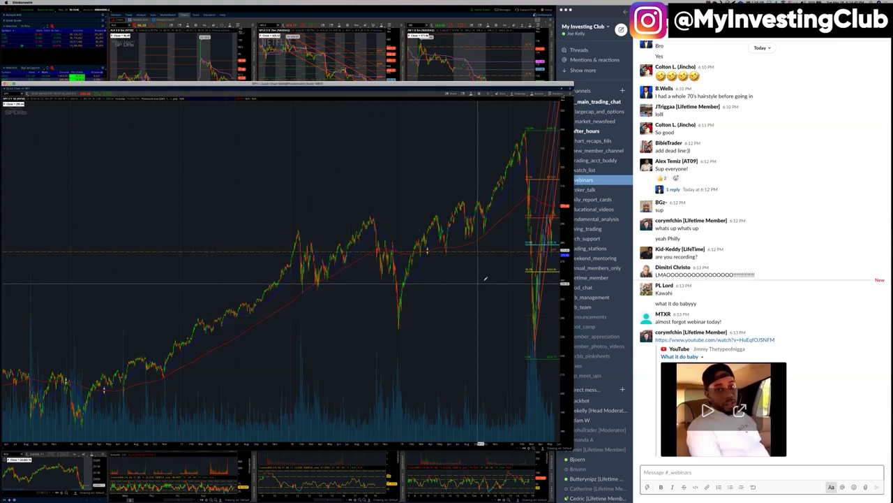
- Zoom in on SPY's recent sell-off and recovery to examine it, and return to the full five-year view
left_click_drag(512, 281, 561, 230)
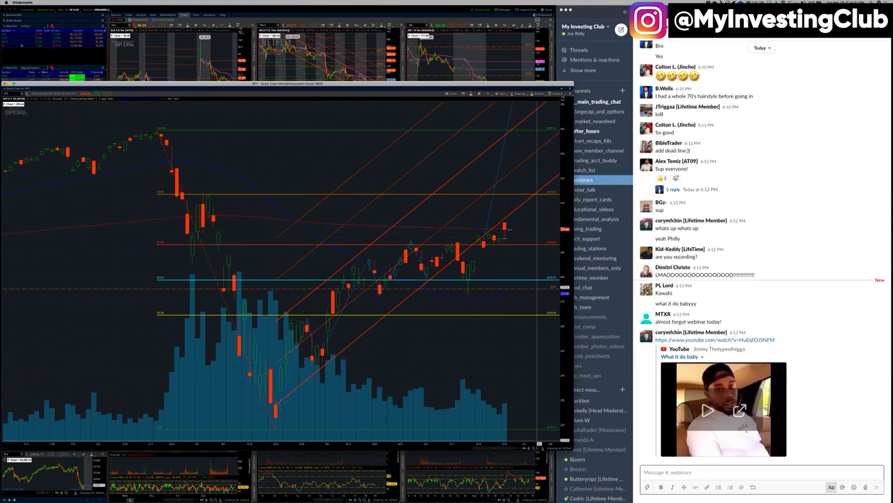
left_click(533, 447)
left_click(534, 447)
left_click(534, 448)
left_click(534, 447)
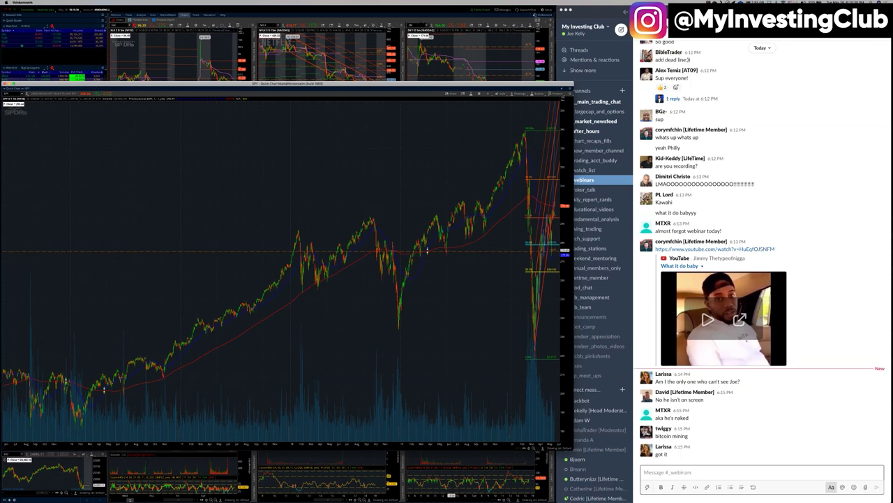
- Check the newest messages in Slack's _webinars channel and return to the SPY chart in thinkorswim
left_click(700, 474)
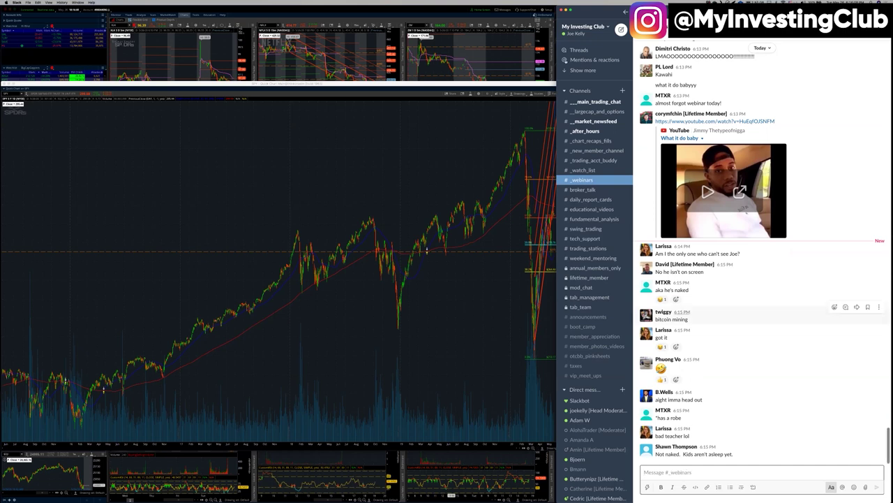
left_click(489, 251)
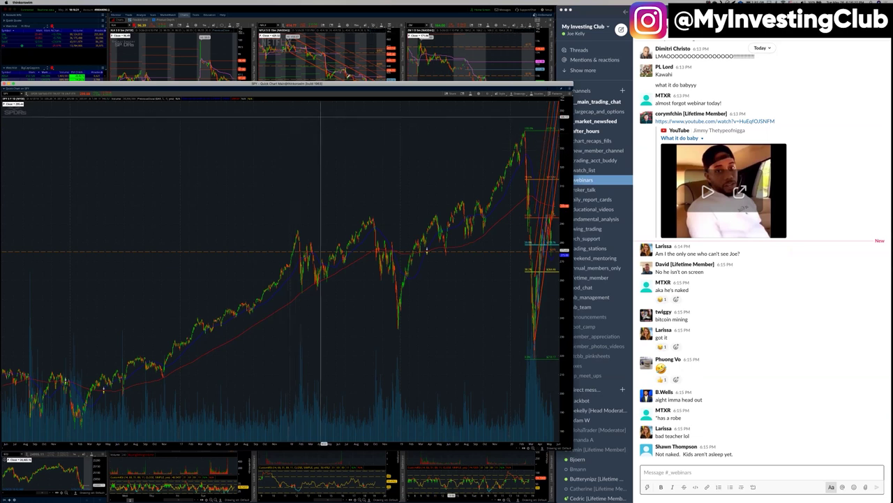
left_click(754, 467)
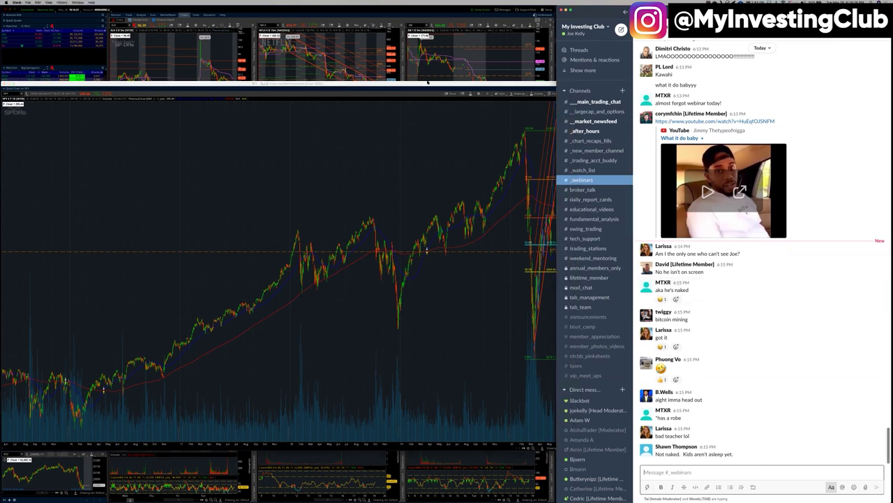
left_click(427, 86)
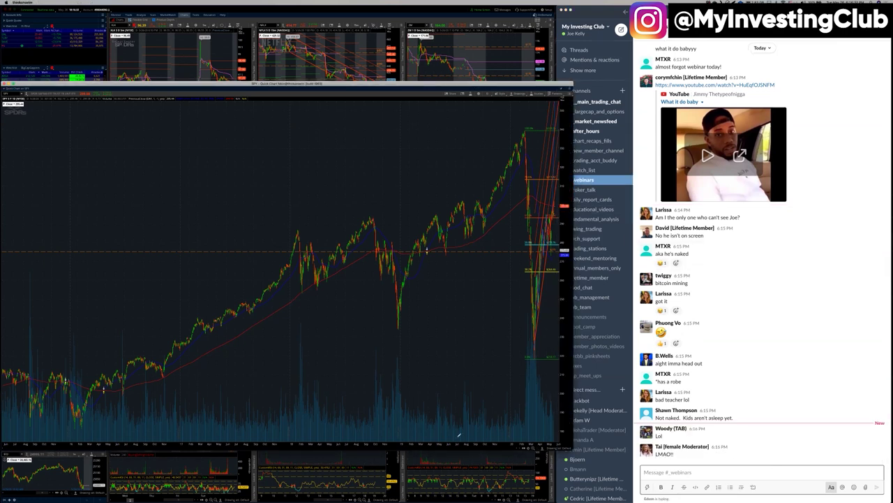
- Set the daily SPY chart's time interval to the maximum available and review its price history back to the earliest data
left_click(488, 94)
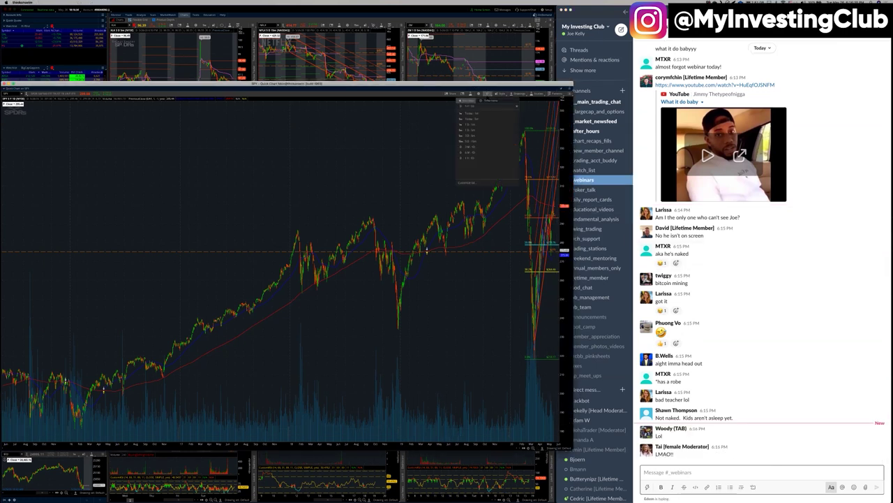
left_click(489, 100)
left_click(498, 129)
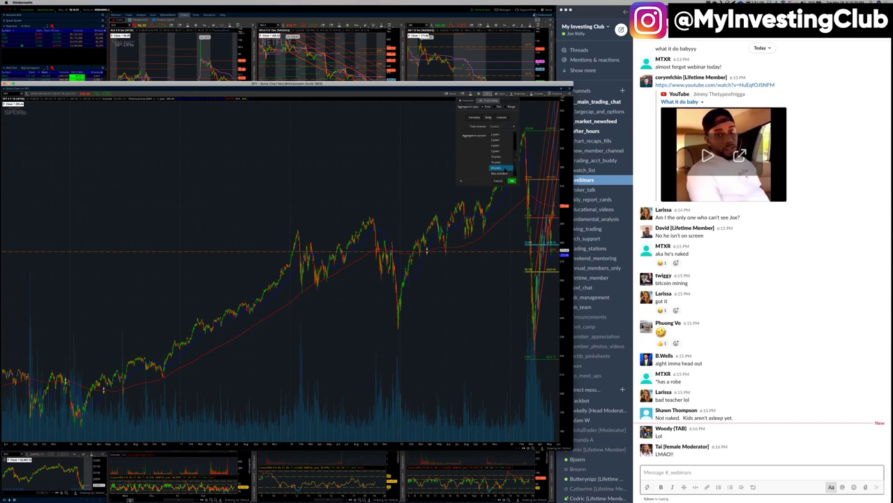
left_click(497, 168)
left_click(512, 180)
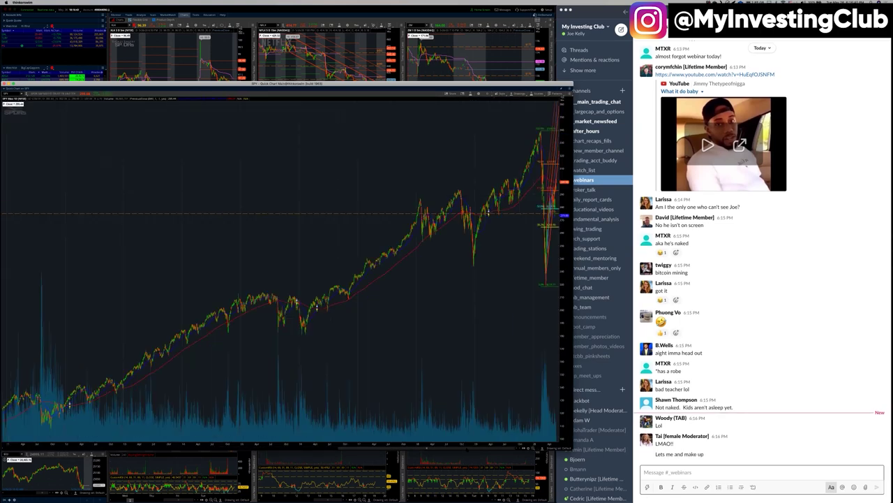
scroll(283, 272, "left", 10)
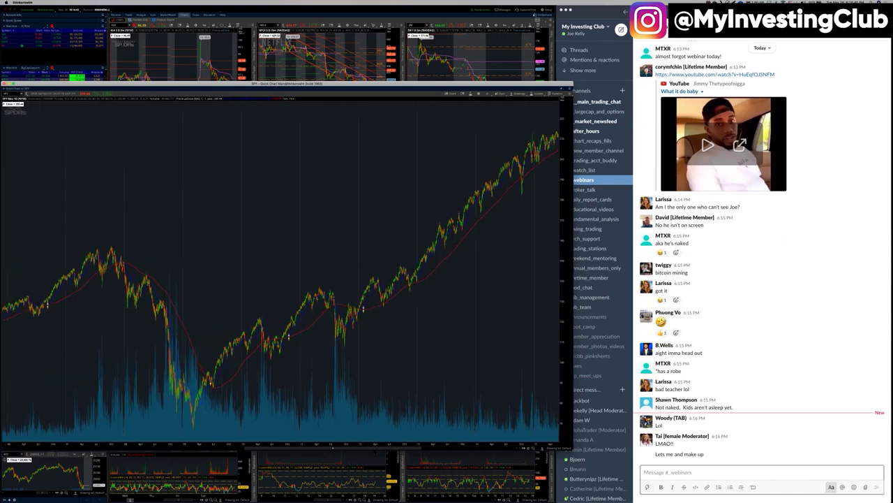
scroll(279, 279, "left", 10)
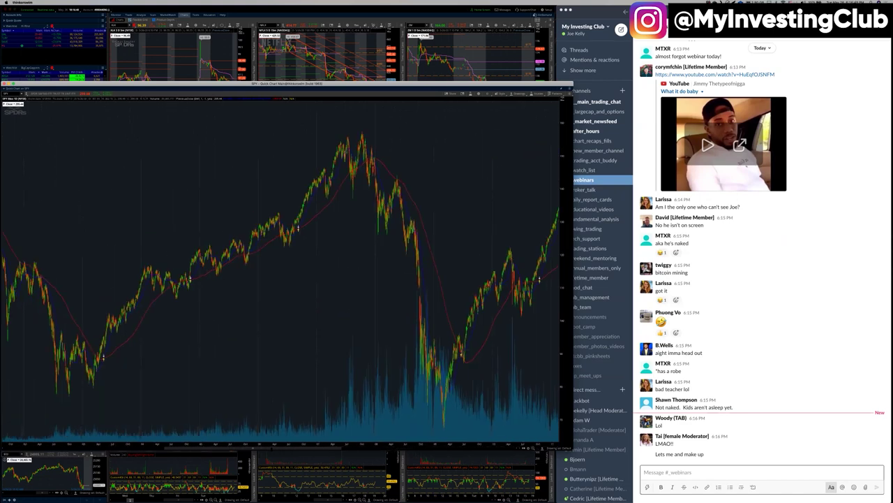
scroll(279, 280, "left", 10)
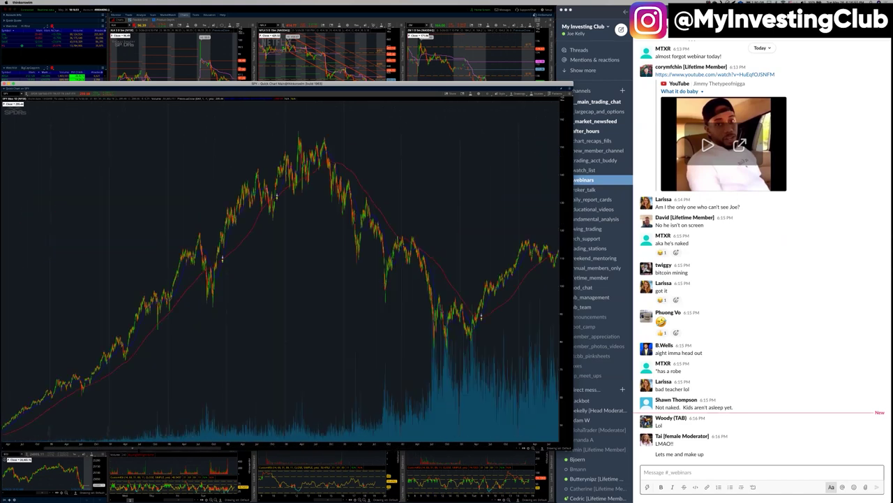
scroll(280, 279, "left", 2)
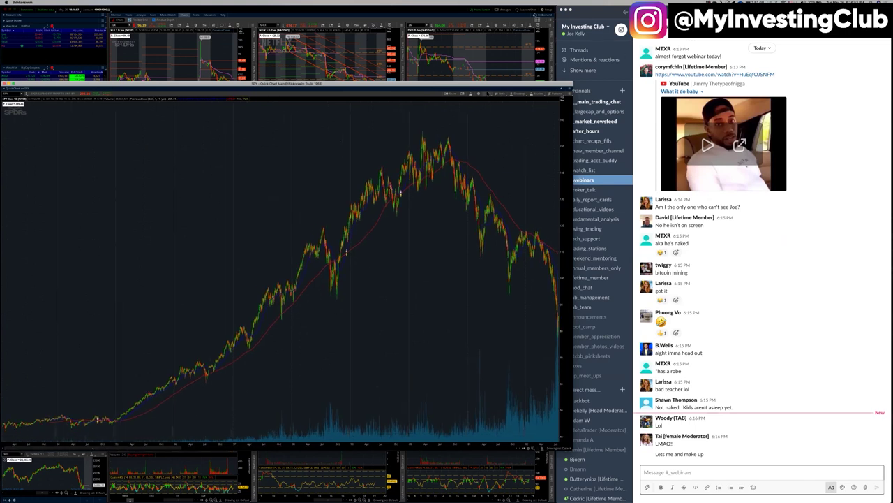
- Set the SPY chart's aggregation period to weekly, using the maximum available time interval
left_click(488, 94)
left_click(491, 101)
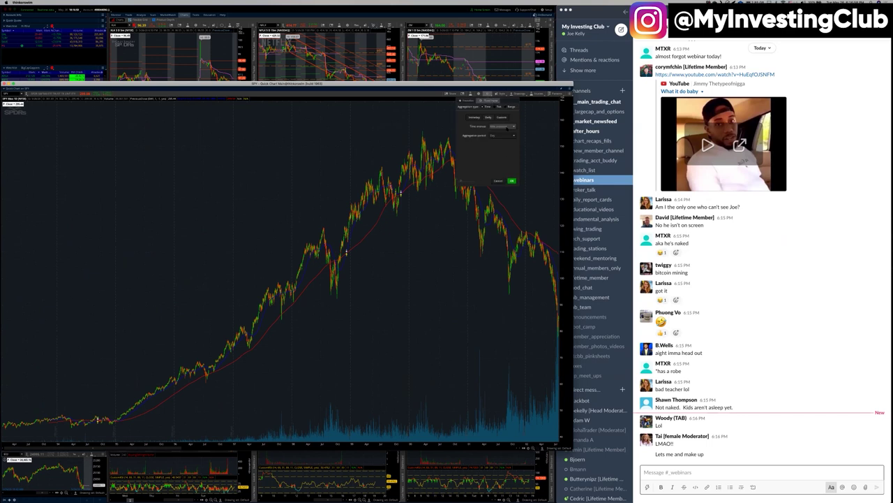
left_click(512, 181)
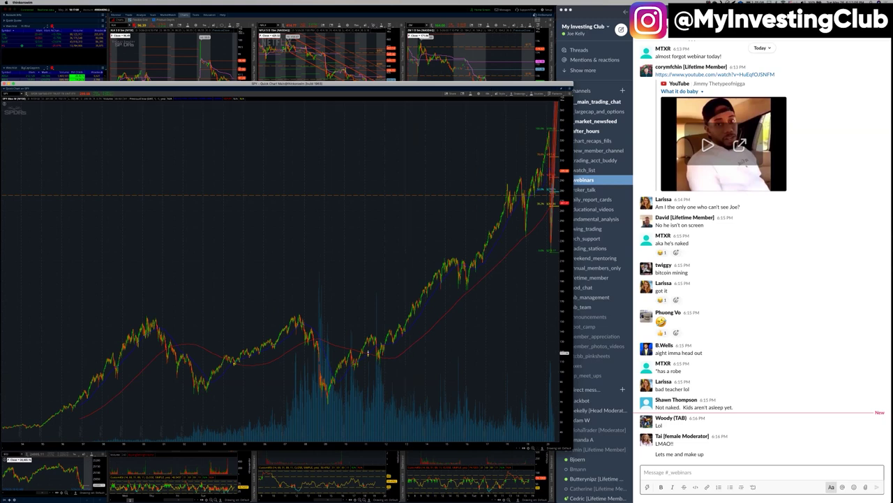
- Switch to StockCharts in the browser, bring up the SPY SharpChart and apply the saved Candles chart style
left_click_drag(6, 127, 204, 156)
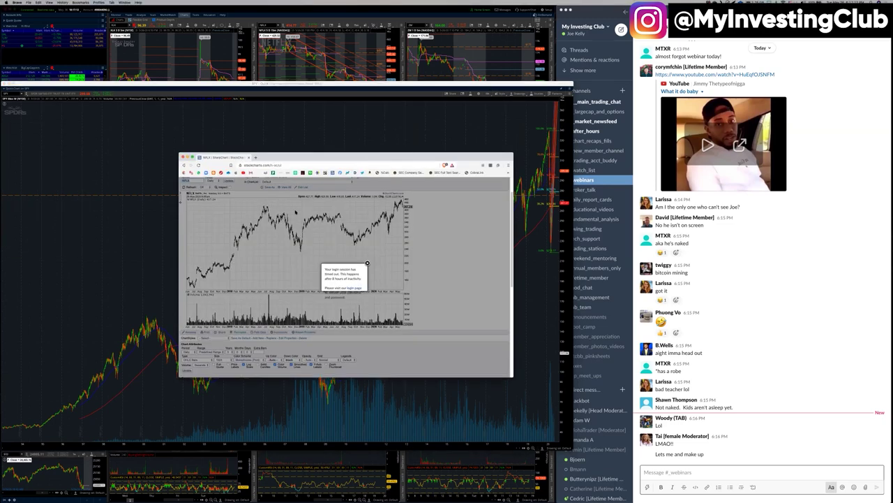
left_click(295, 213)
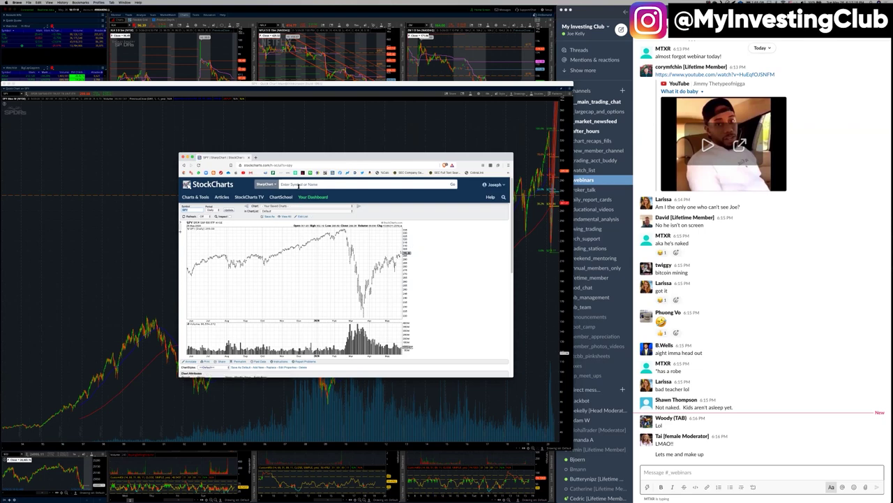
left_click(299, 185)
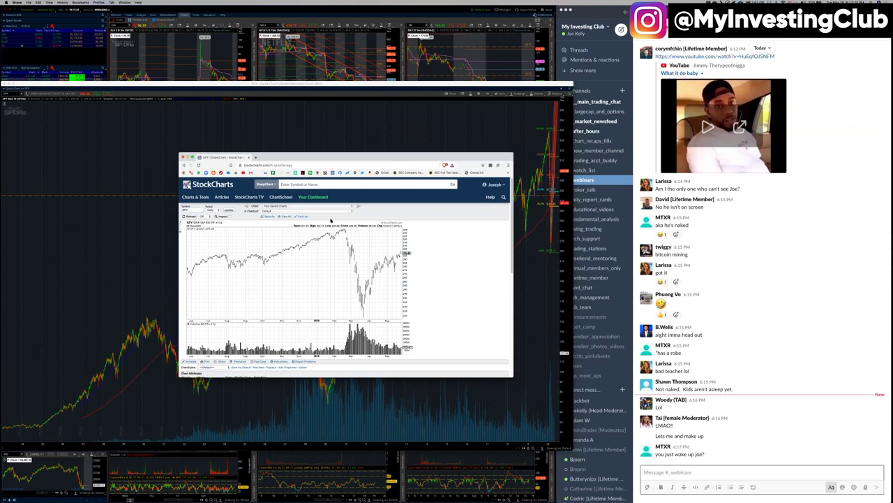
scroll(274, 310, "down", 3)
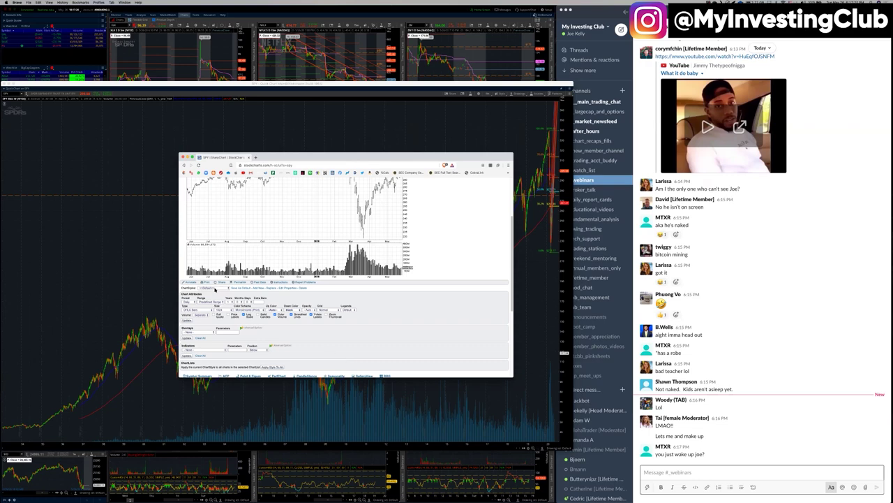
left_click(215, 288)
left_click(209, 295)
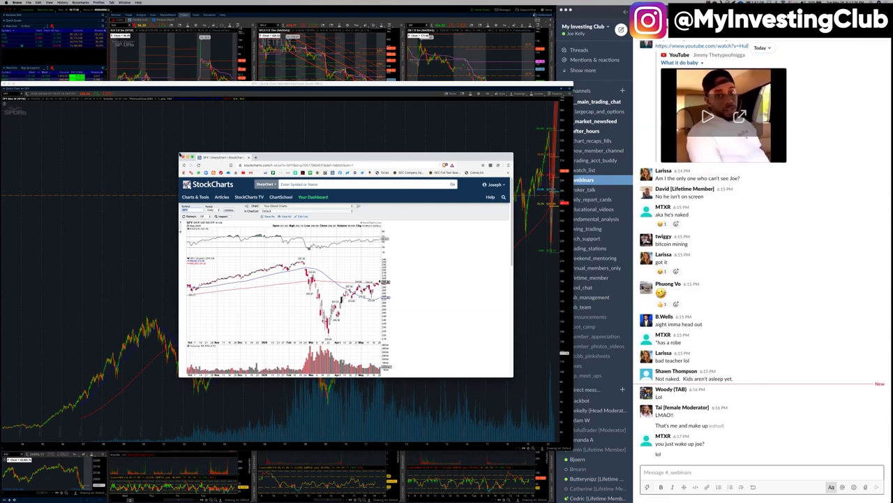
- Enlarge the browser window and choose a larger size for the SPY SharpChart
left_click_drag(179, 154, 22, 23)
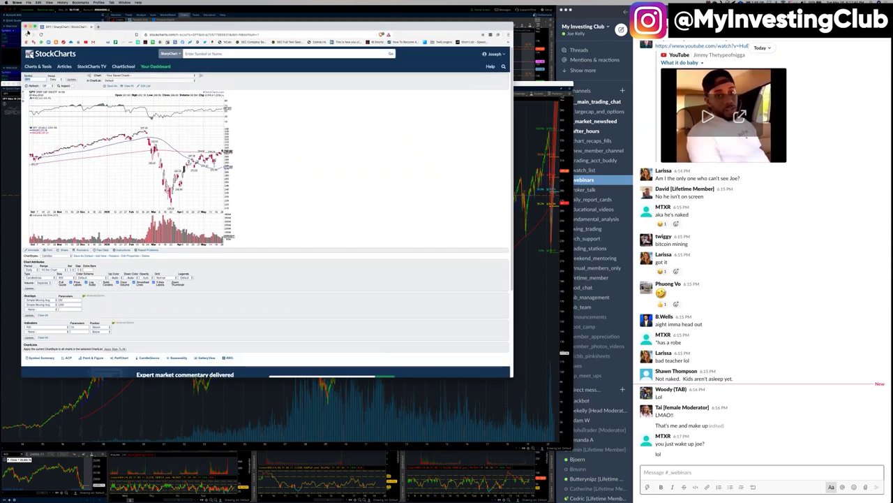
left_click(62, 277)
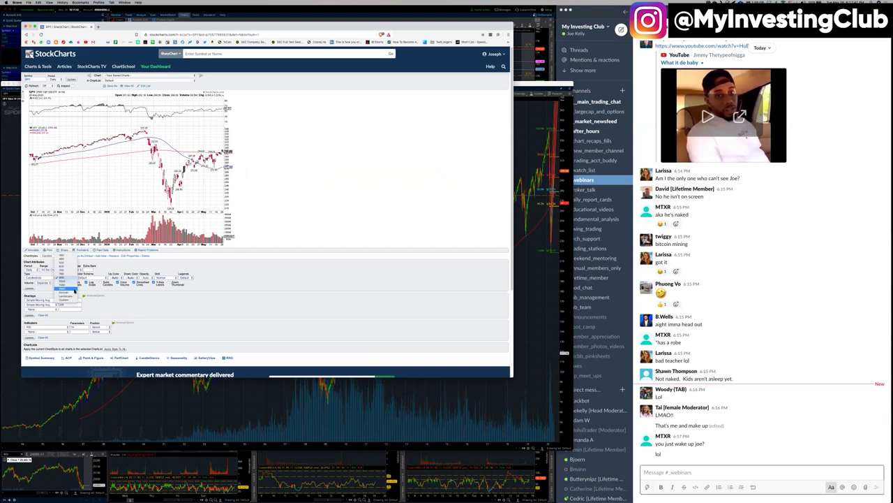
left_click(66, 290)
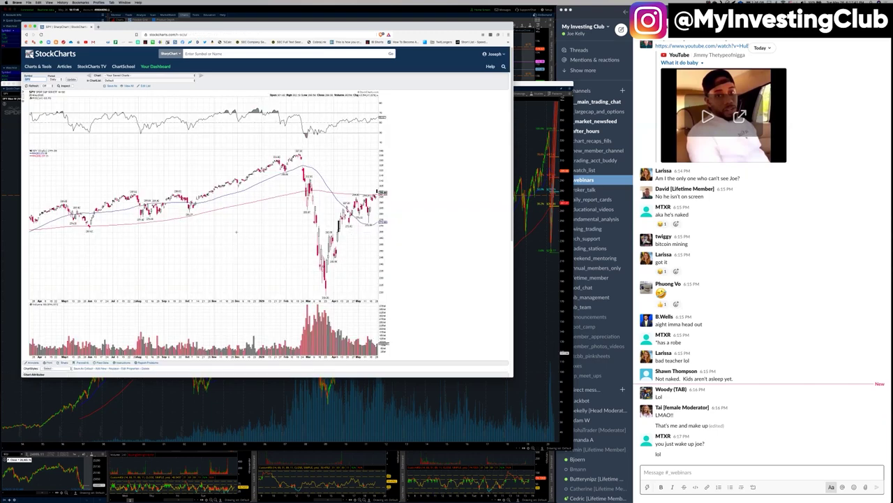
- Look at the $SPX SharpChart and its chart style choices on StockCharts, and shrink the browser window
scroll(236, 231, "down", 3)
left_click(68, 274)
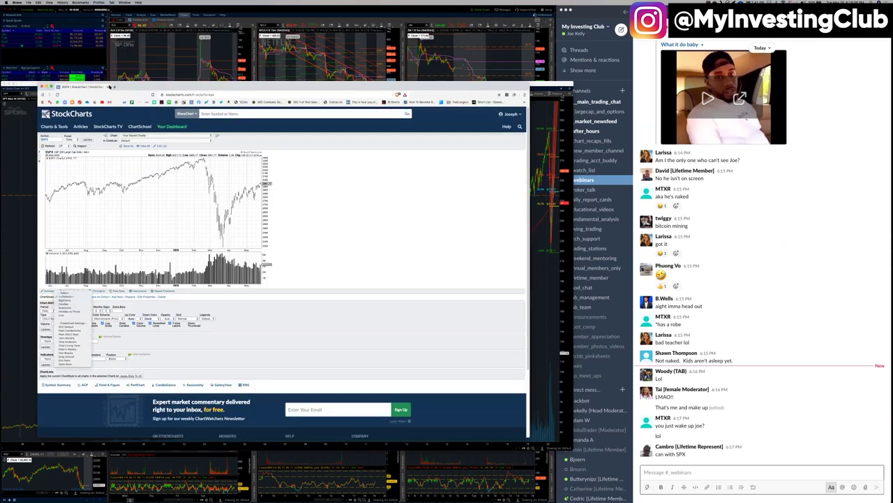
left_click(195, 87)
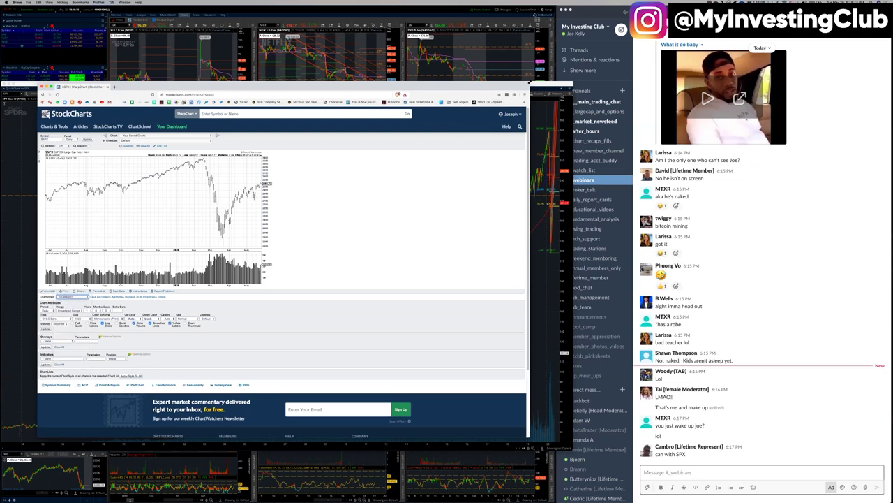
left_click_drag(530, 83, 243, 174)
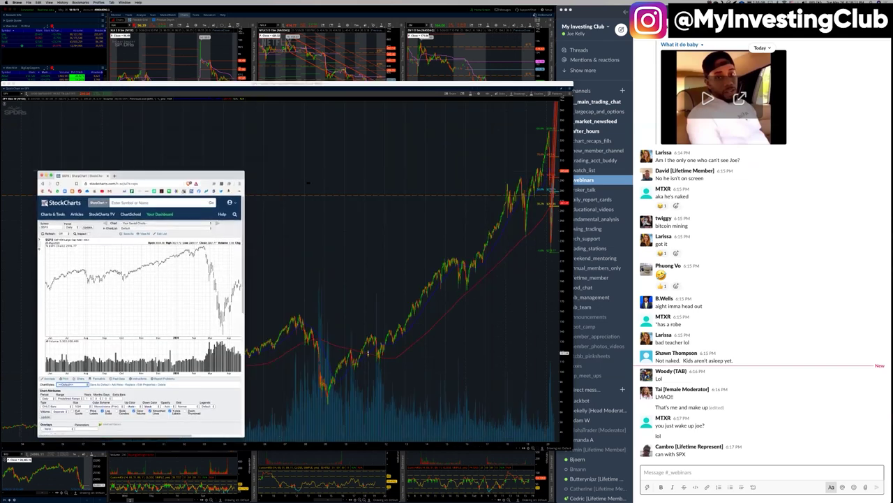
- Return to thinkorswim, load SPX in the quick chart and zoom the weekly view to the most recent years
left_click(395, 190)
type("SPX")
key("Return")
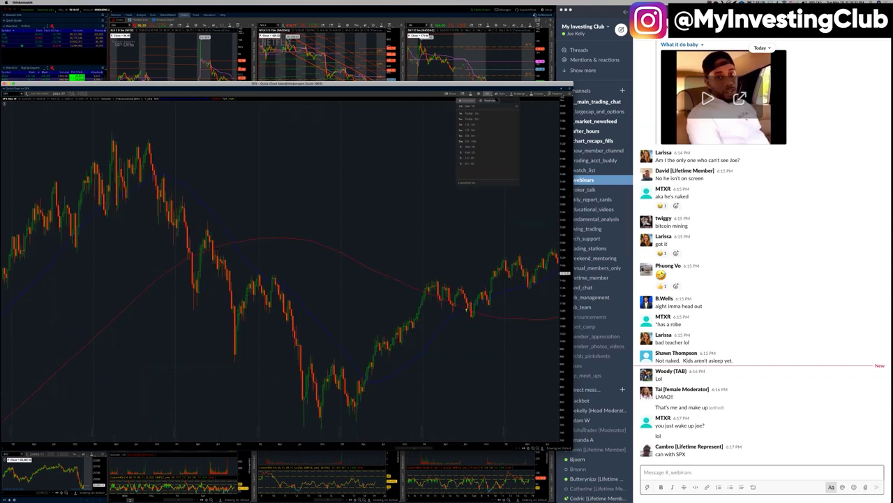
left_click(488, 131)
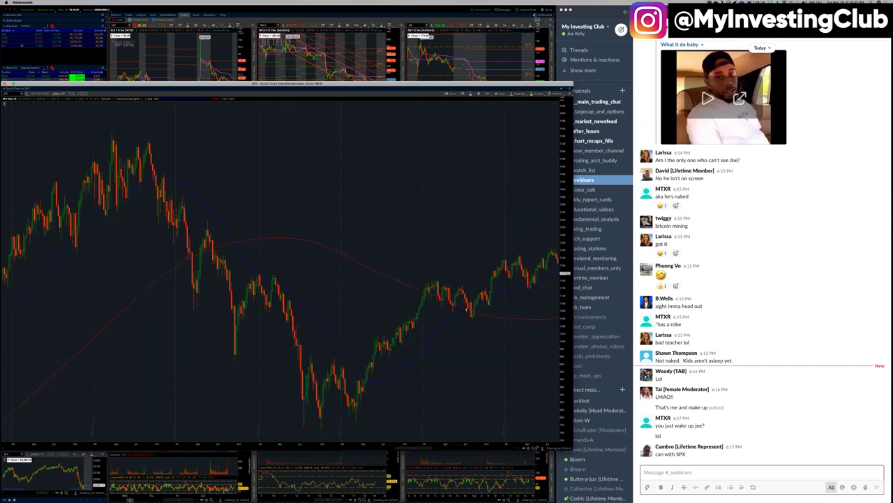
scroll(507, 218, "down", 4)
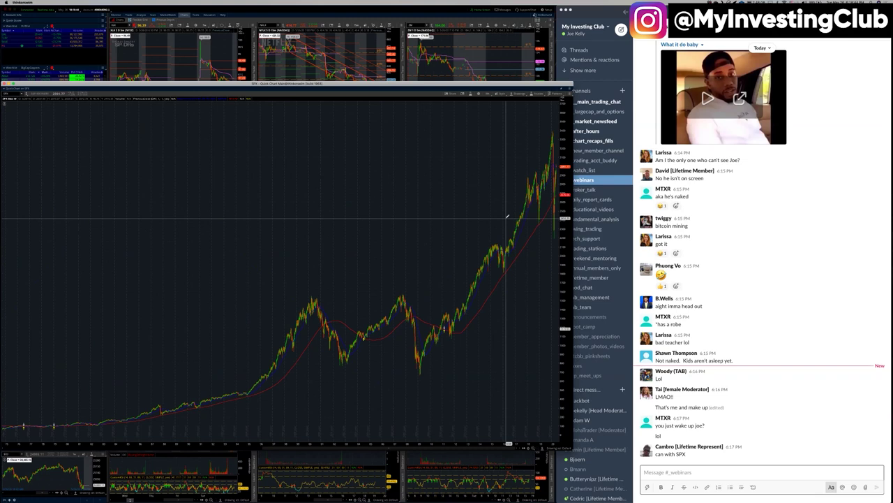
left_click_drag(507, 218, 557, 217)
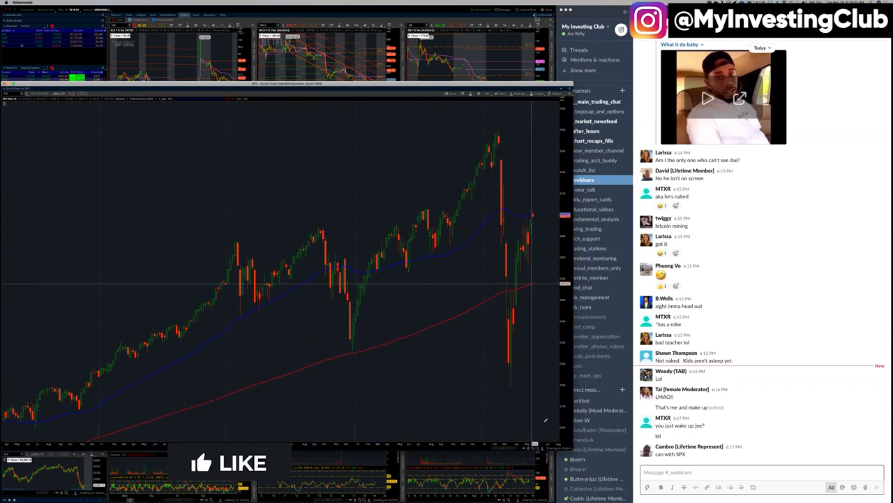
- Review earlier declines on the weekly SPX chart against the moving averages and set its aggregation period to Day
left_click_drag(298, 319, 369, 317)
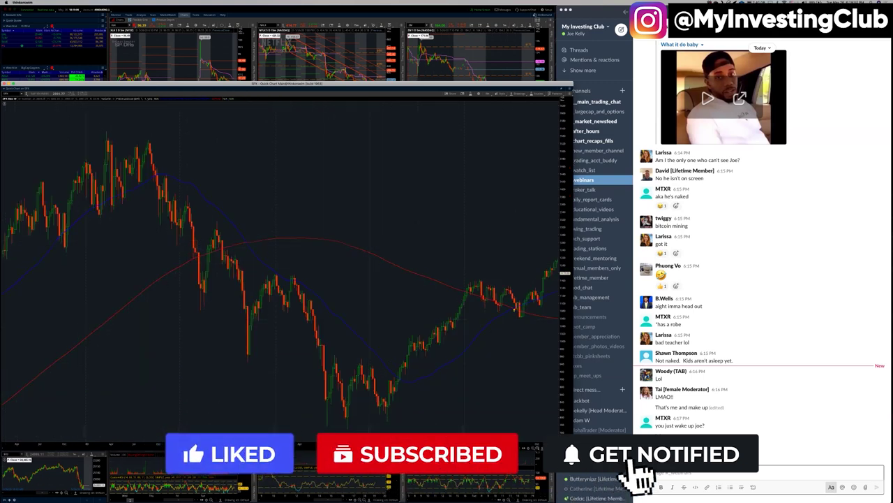
scroll(150, 402, "down", 3)
left_click_drag(150, 402, 201, 402)
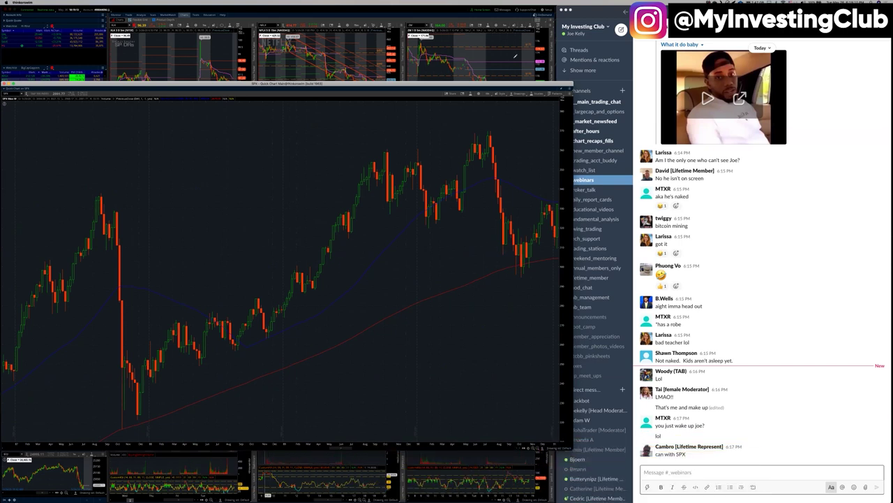
left_click(487, 94)
left_click(502, 136)
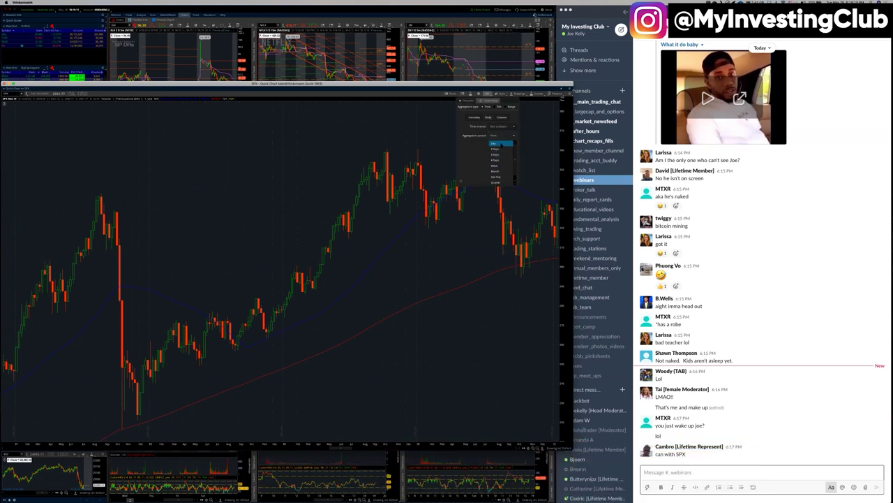
left_click(501, 144)
- Examine the daily SPX chart around the earlier sharp crash and its recovery relative to the moving averages
left_click_drag(489, 447, 324, 449)
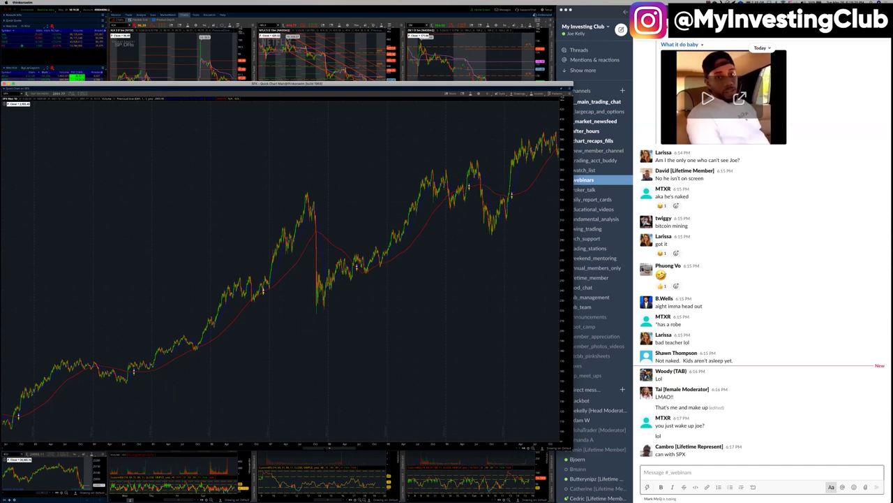
left_click_drag(272, 259, 484, 263)
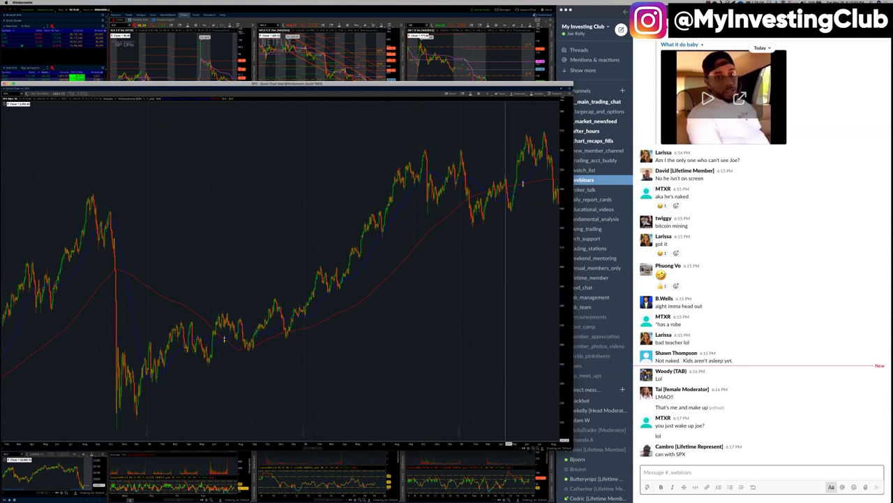
mouse_move(323, 447)
left_mouse_down()
mouse_move(382, 447)
mouse_move(340, 448)
left_mouse_up()
scroll(197, 440, "up", 1)
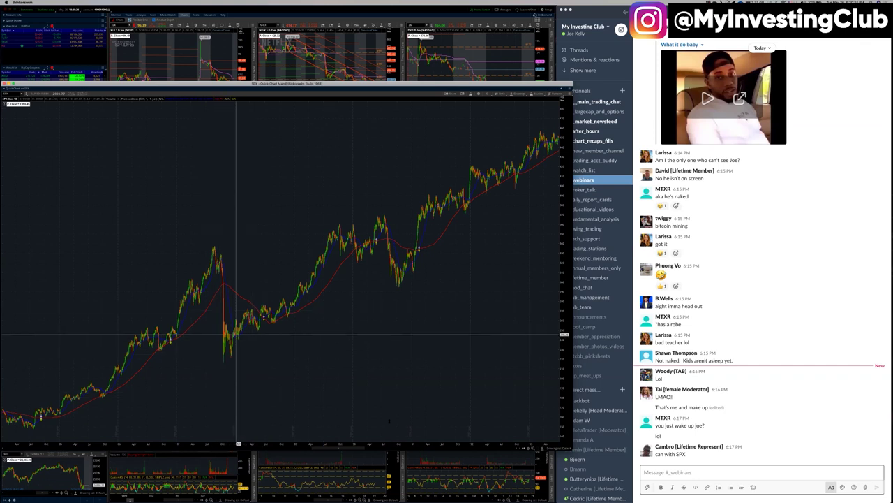
- Return the daily SPX chart to the latest dates and set the view to cover the last few years
left_click(524, 447)
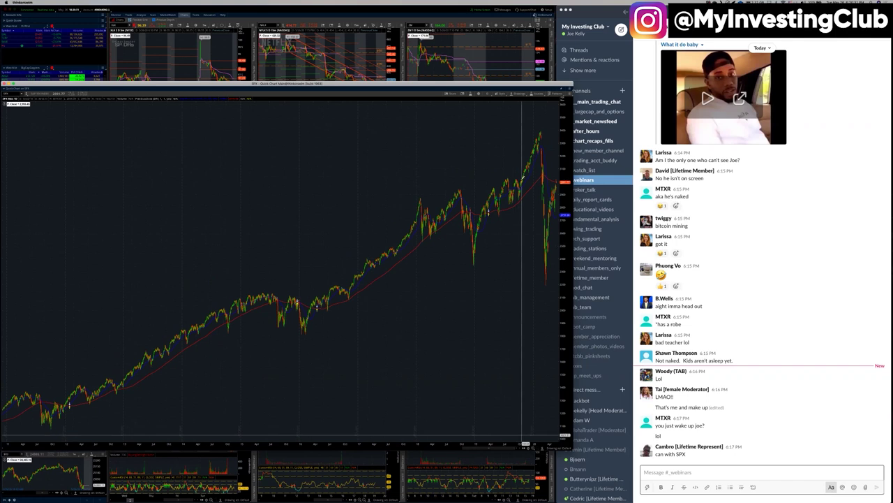
left_click_drag(522, 437, 557, 438)
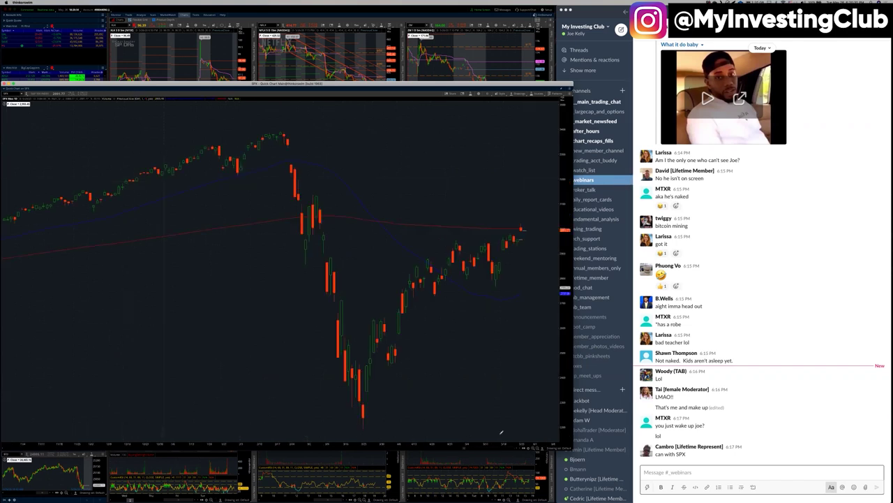
left_click(537, 448)
left_click(537, 447)
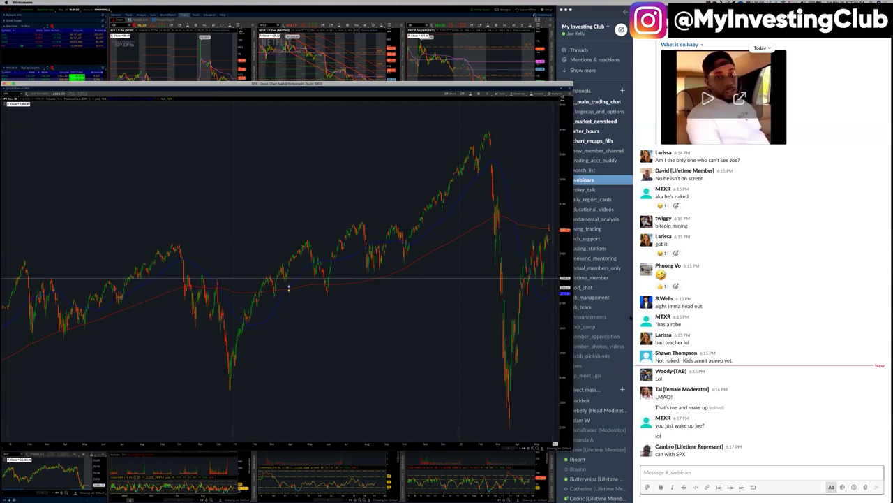
- In Slack, find the tweet on the DOW crossing 25,000 in largecap_and_options, highlight its key words and return to the webinars channel
left_click(703, 466)
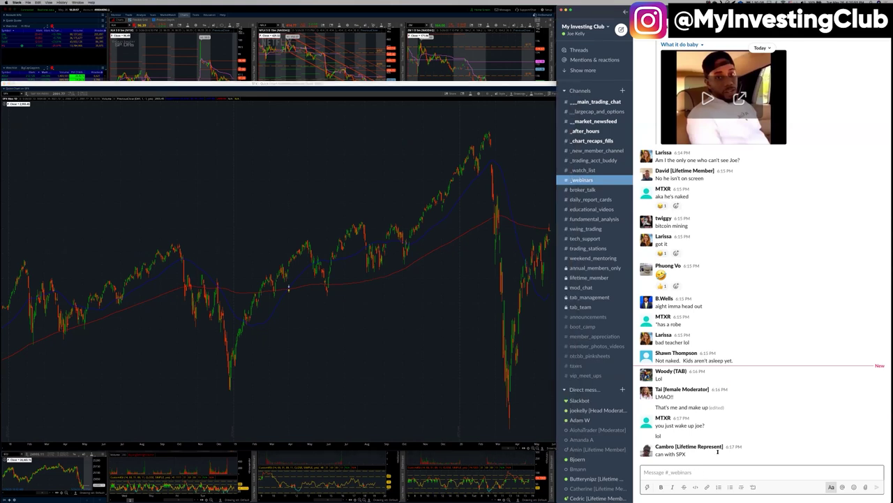
left_click(597, 111)
scroll(744, 232, "up", 3)
scroll(746, 230, "up", 2)
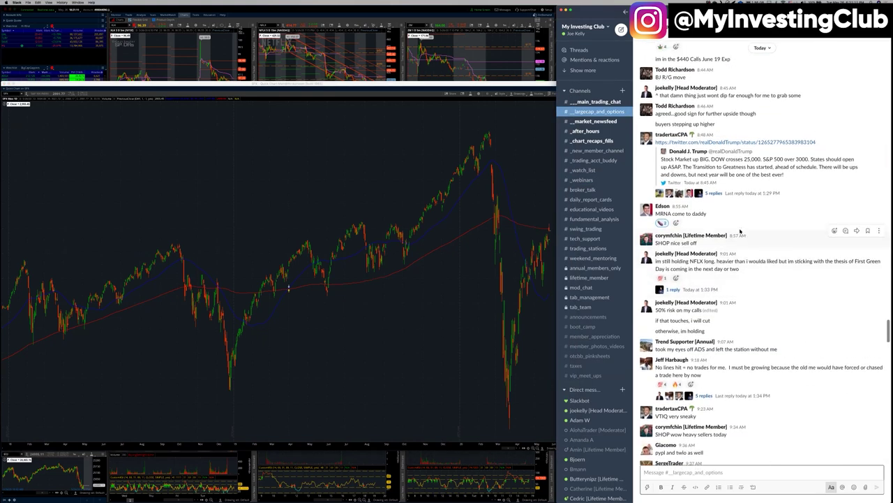
left_click_drag(675, 159, 808, 159)
left_click_drag(682, 167, 681, 167)
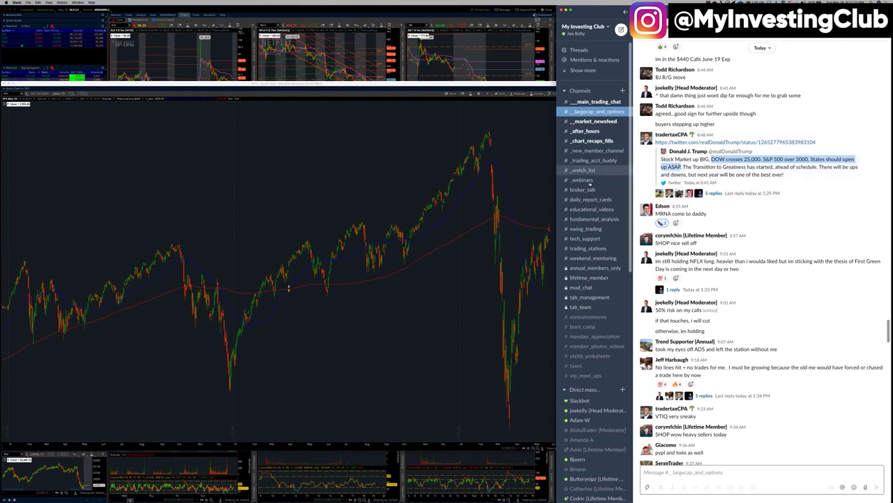
left_click(590, 180)
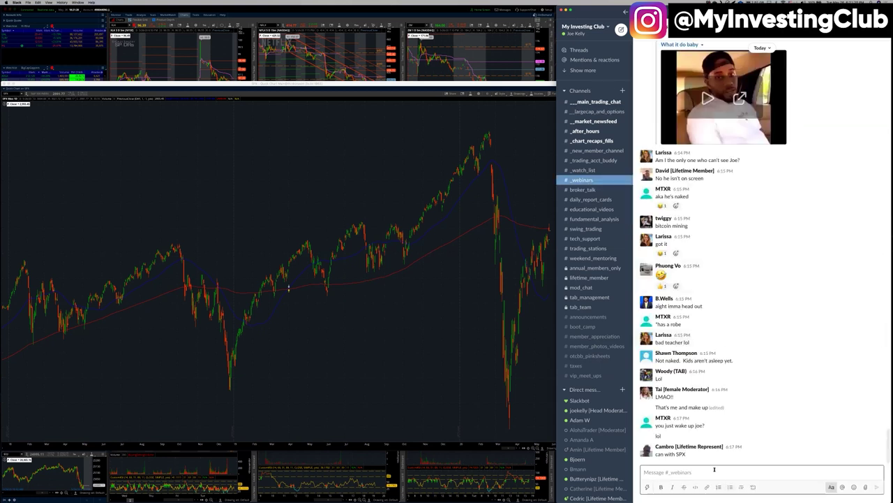
- Return to thinkorswim, load BA in the main chart and choose a longer daily time frame
left_click(482, 84)
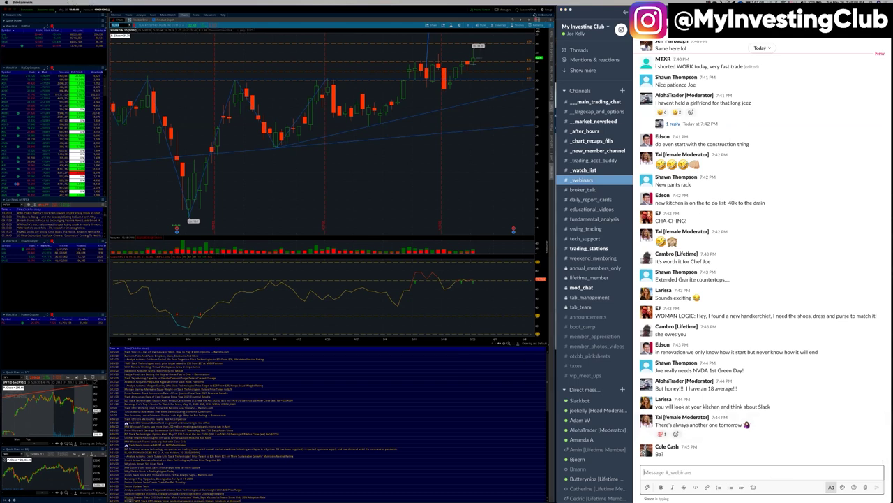
type("BA")
key("Return")
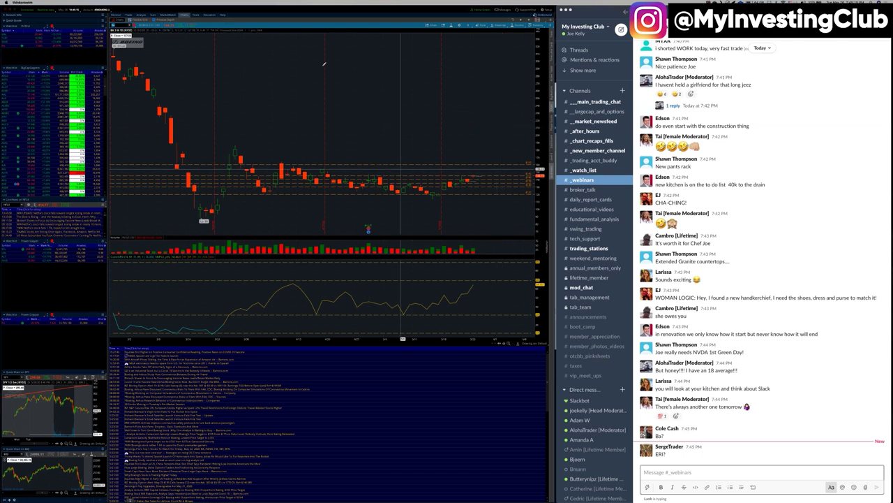
left_click(470, 26)
left_click(464, 70)
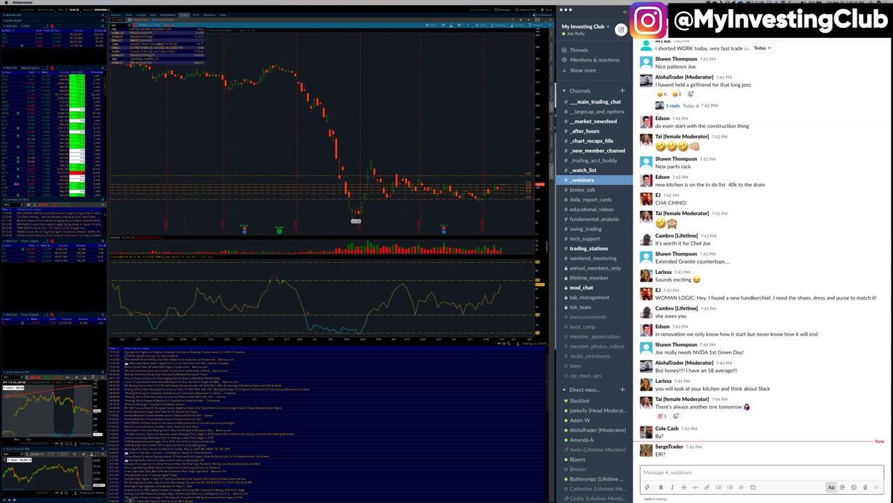
- Compare the daily charts of UAL, DAL and AAL with BA, and switch the BA chart to an intraday time frame
key("Return")
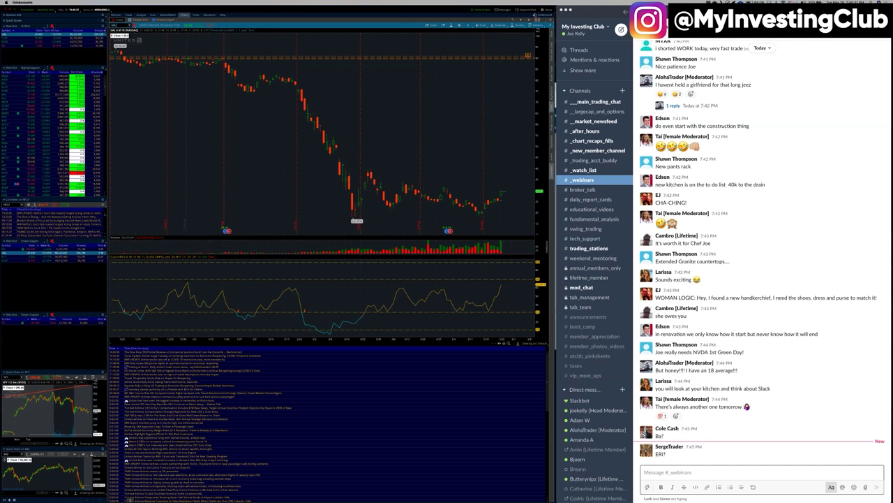
key("Down")
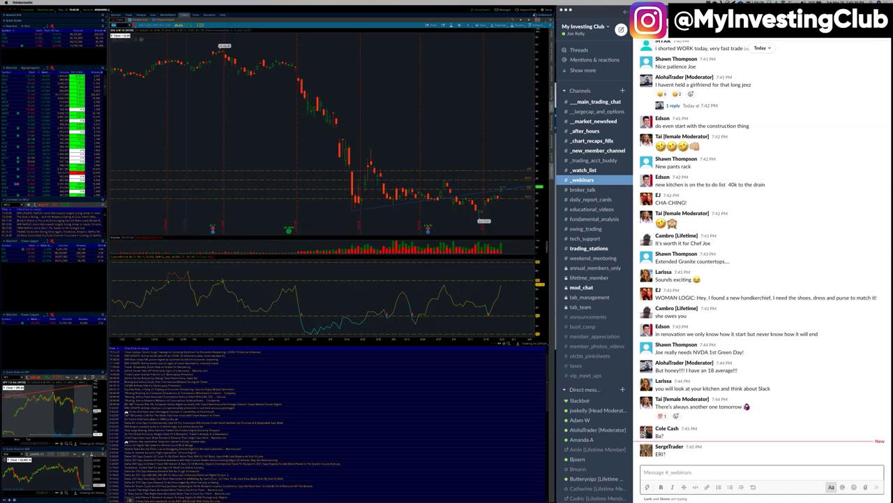
key("Down")
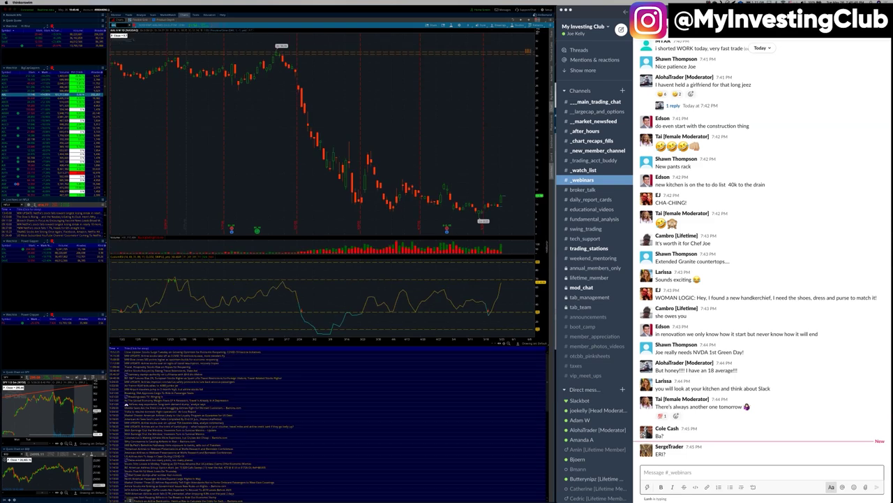
key("Down")
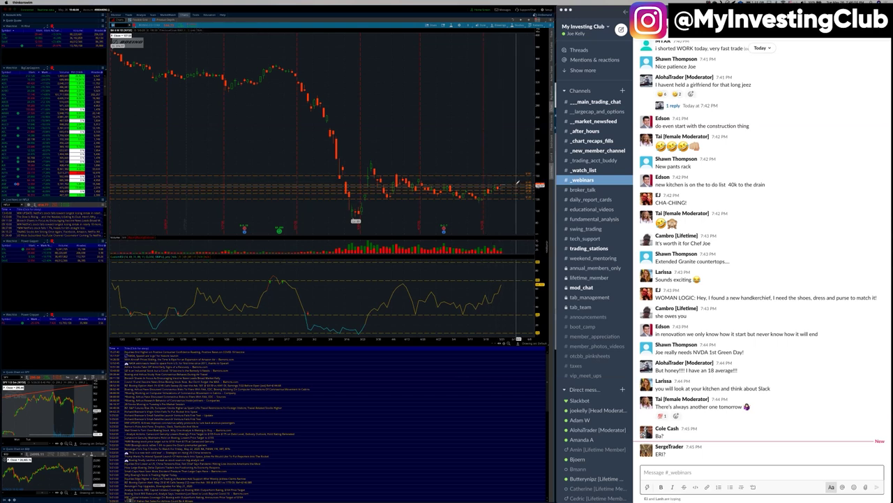
left_click(466, 25)
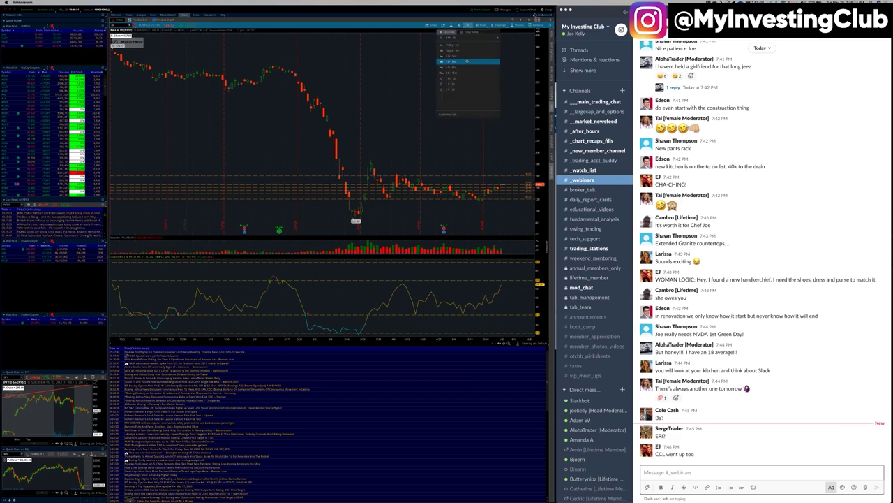
left_click(466, 62)
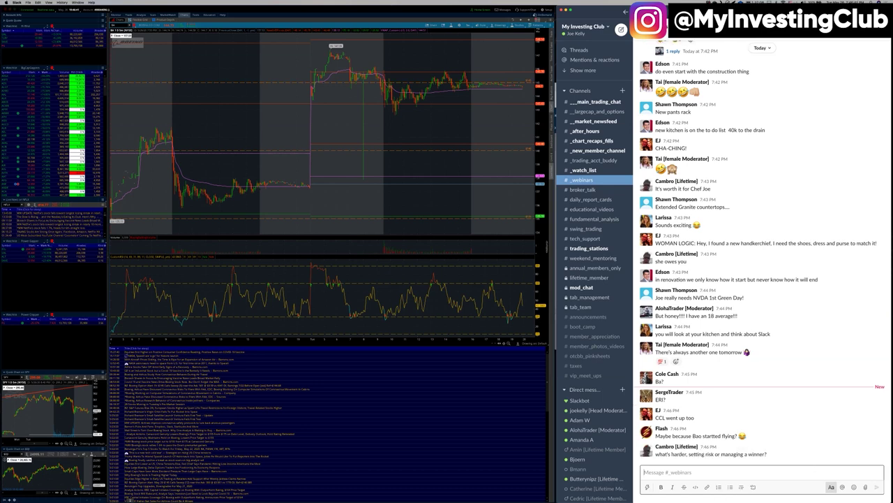
- Bring the ORBs spreadsheet into view to consult its rules and ticker list, and move it away again
left_click_drag(0, 132, 479, 116)
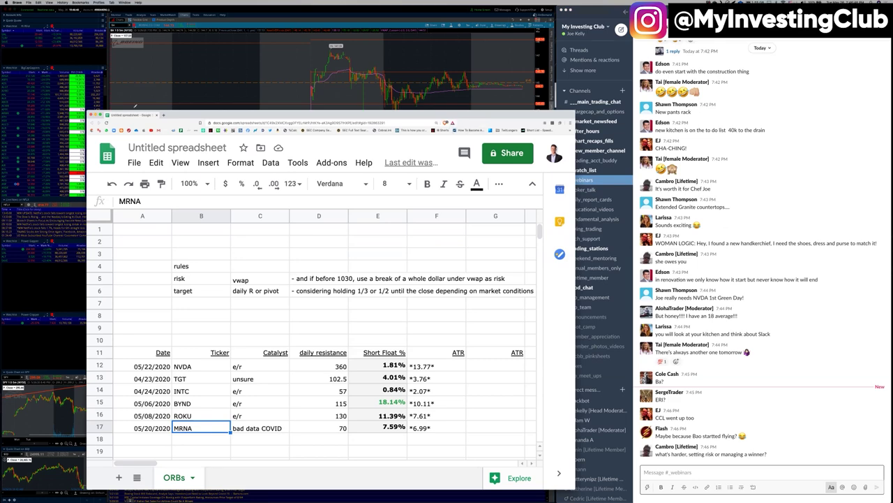
left_click_drag(136, 114, 0, 69)
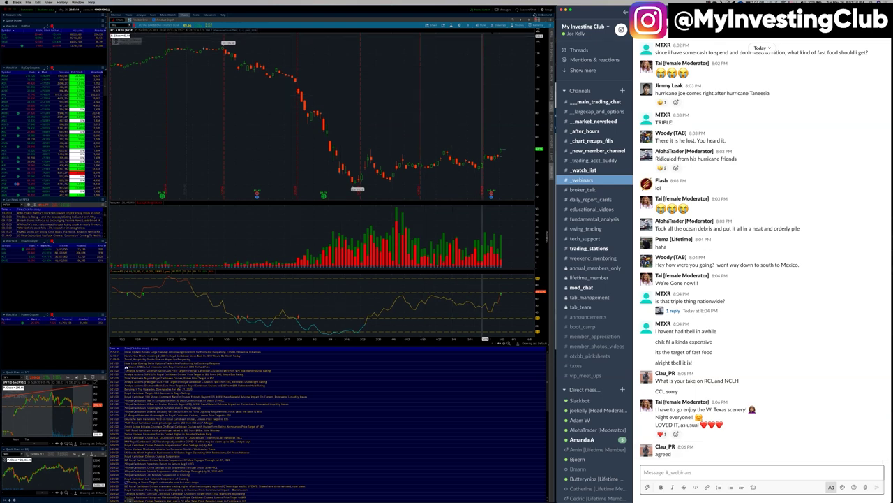
- Draw a rising support line under the RCL lows and a near-horizontal resistance line across the rebound highs, and steepen the support line
left_click(353, 185)
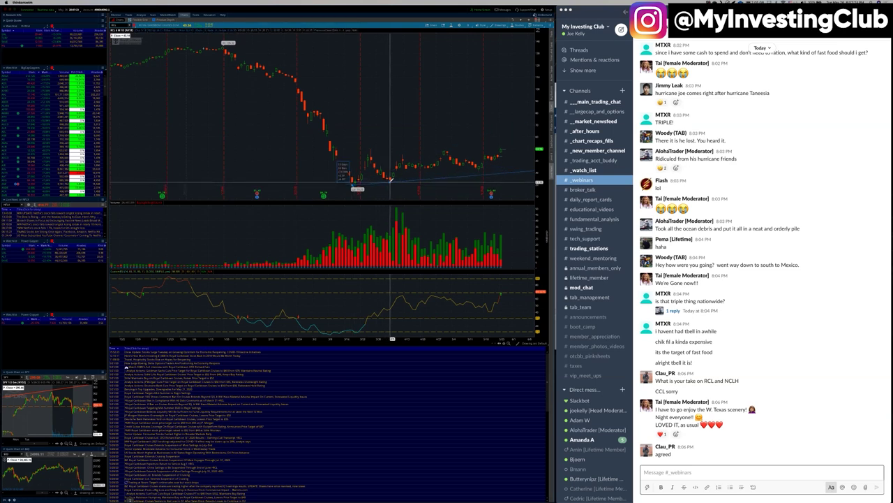
left_click(391, 179)
left_click(371, 147)
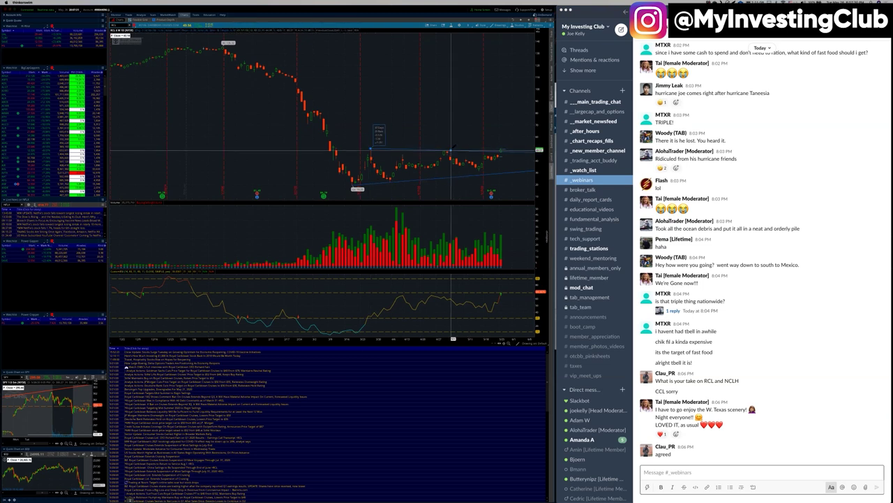
left_click(453, 147)
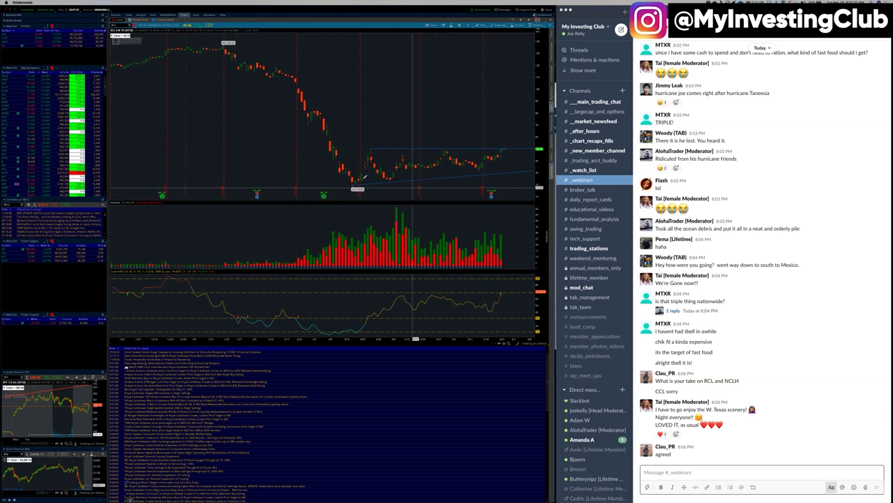
right_click(405, 180)
left_click_drag(484, 174, 479, 171)
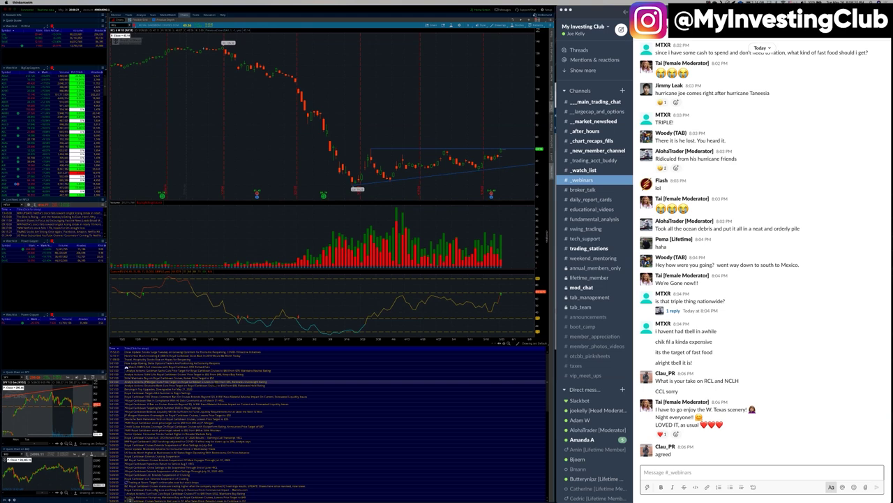
- Read through the RCL news headlines for analyst price target changes and cruise suspension updates
left_click(210, 370)
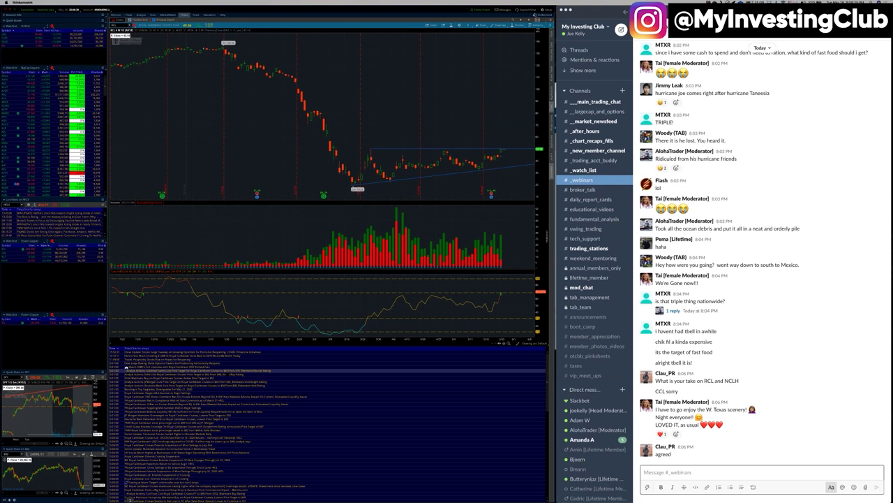
left_click(210, 374)
left_click(209, 392)
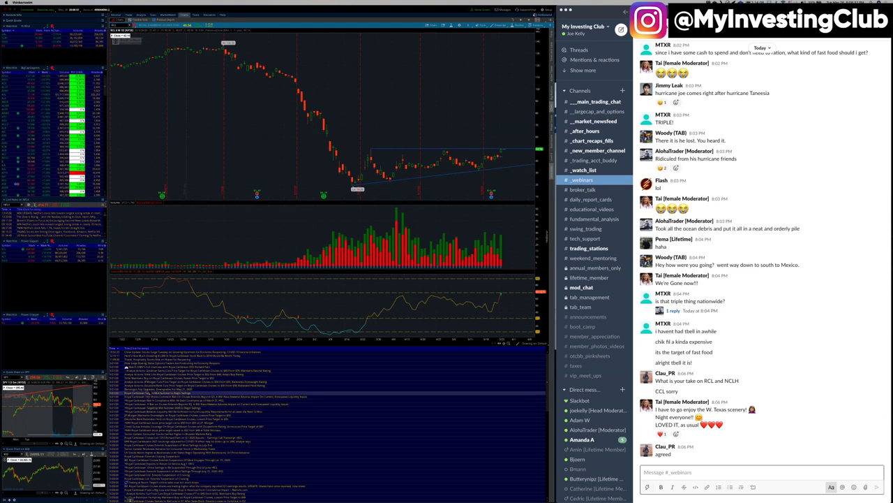
left_click(209, 388)
left_click(210, 377)
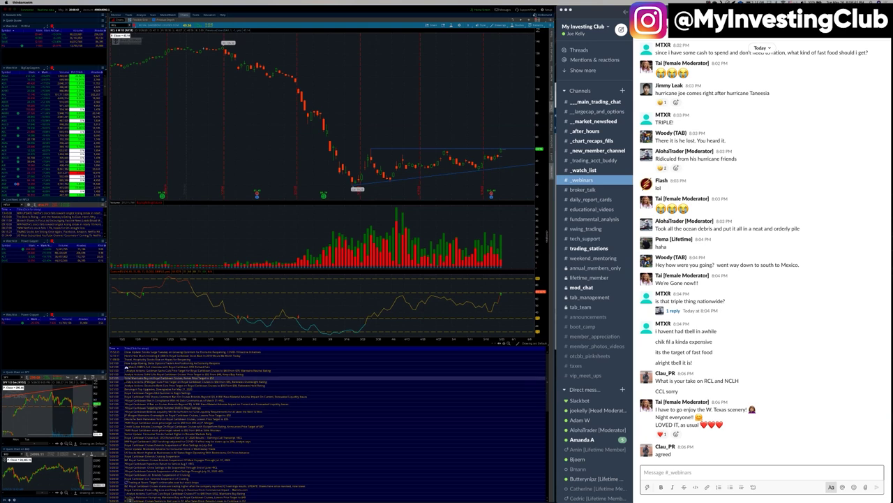
left_click(210, 419)
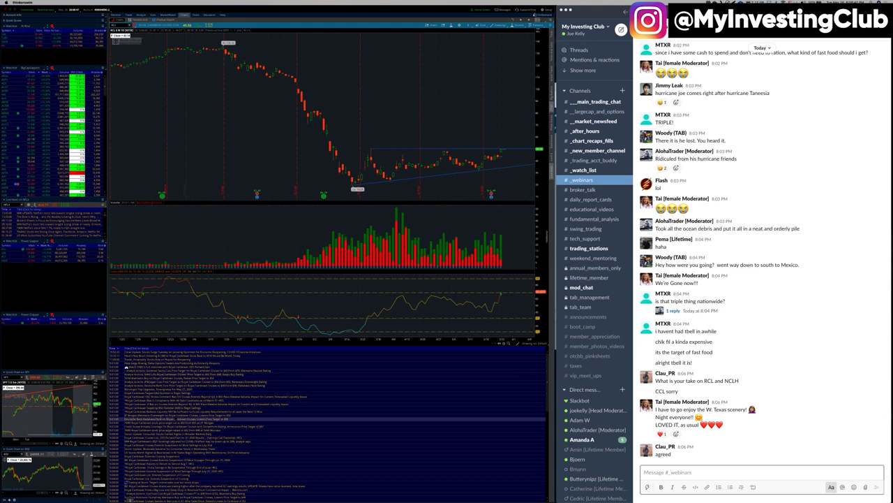
scroll(206, 445, "down", 2)
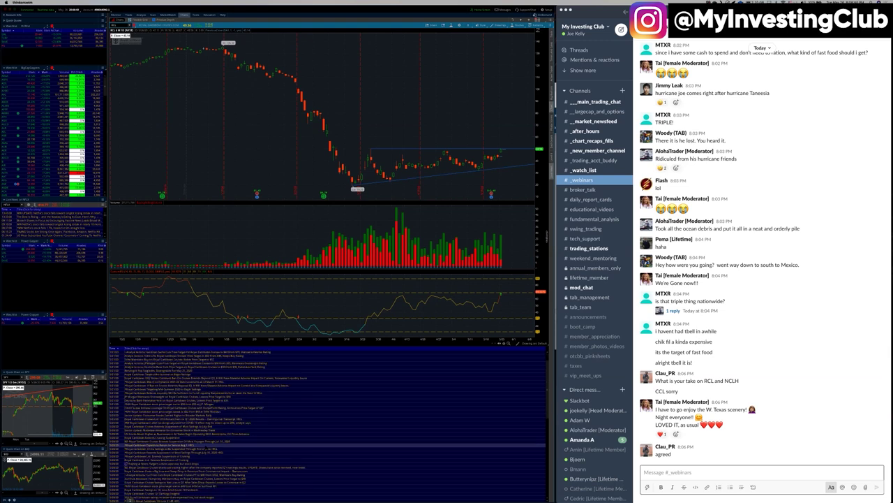
scroll(206, 447, "down", 5)
scroll(205, 446, "down", 4)
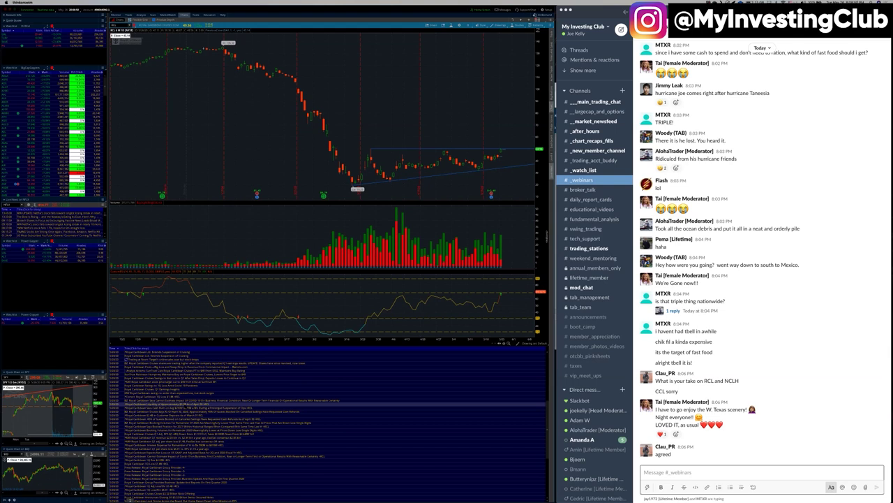
- Load RCL in the main chart again
left_click(736, 475)
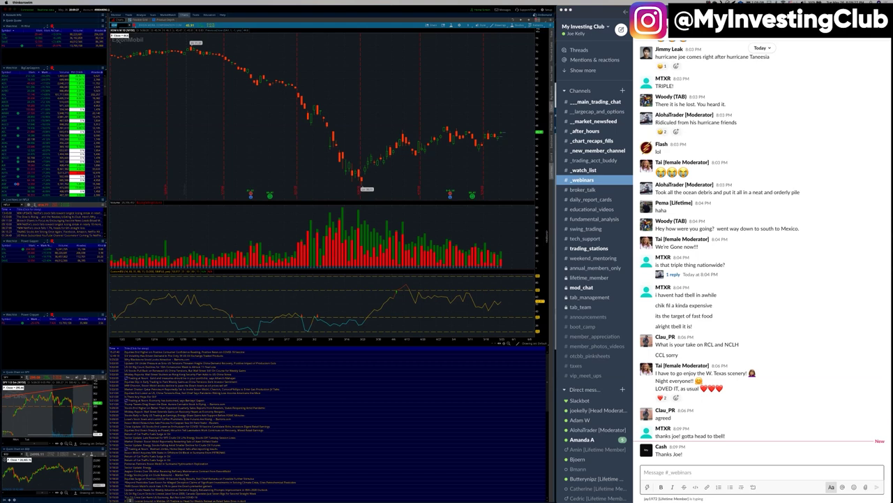
type("rcl")
key("Return")
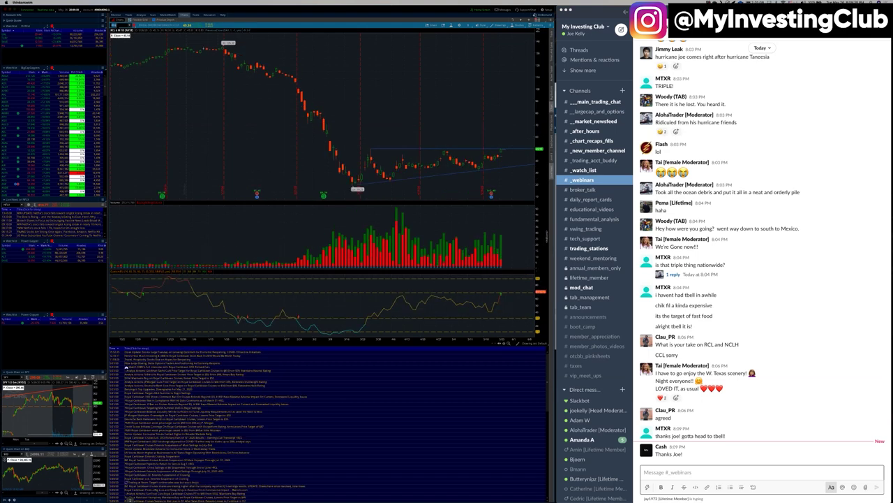